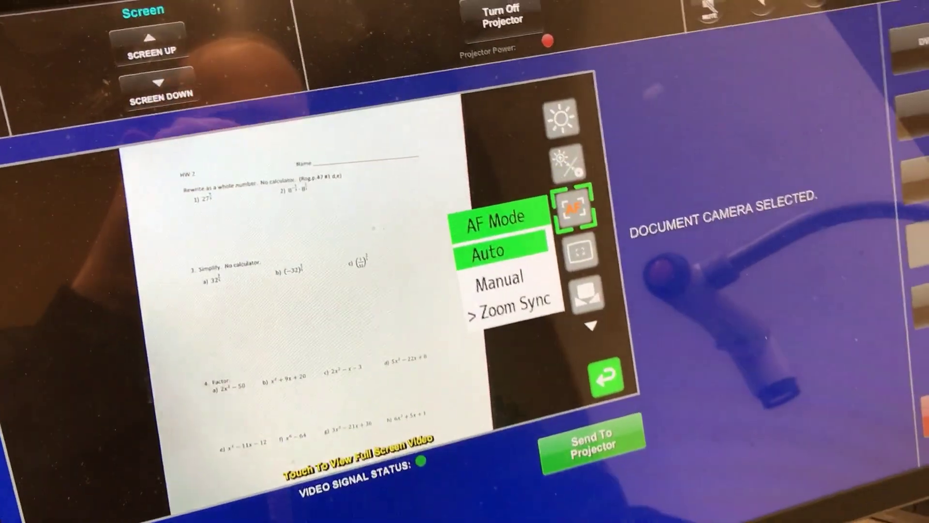
- Move the AF Mode selection down from Auto to Manual, on the way to Zoom Sync
{"action": "key", "text": "Down"}
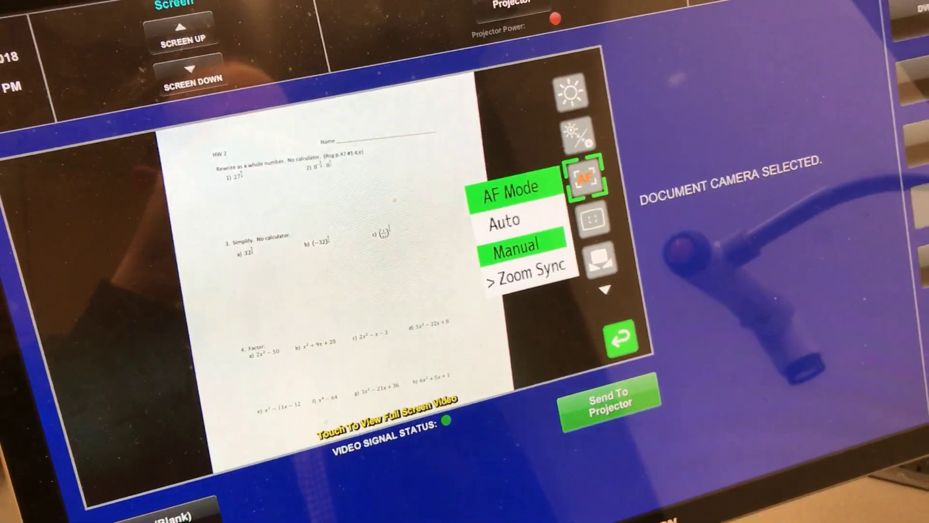